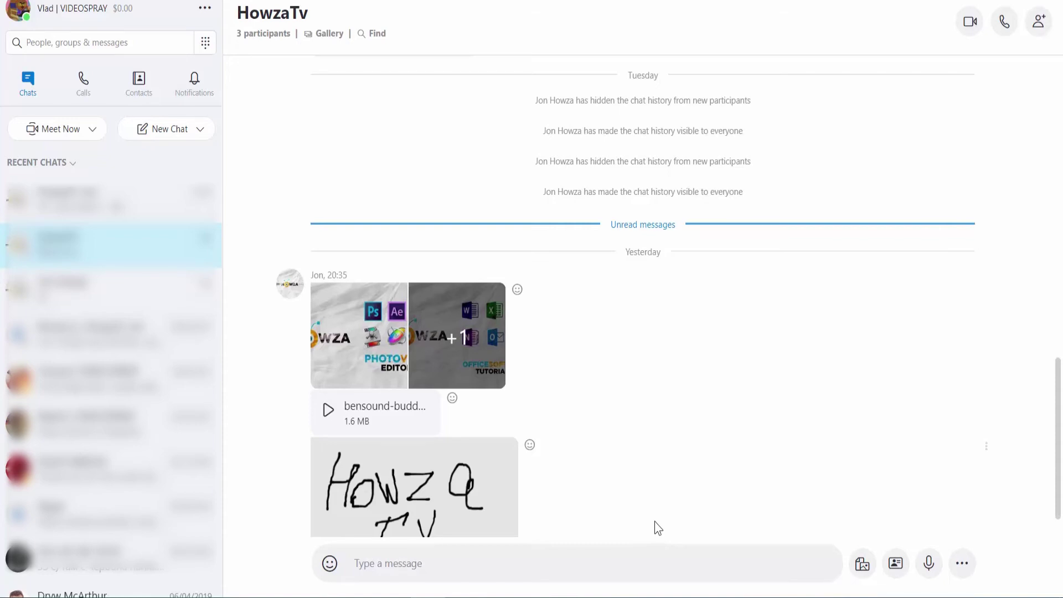
# Step: Open Skype Settings from the profile's three-dots menu and go to Audio & Video
pyautogui.click(205, 8)
pyautogui.click(231, 20)
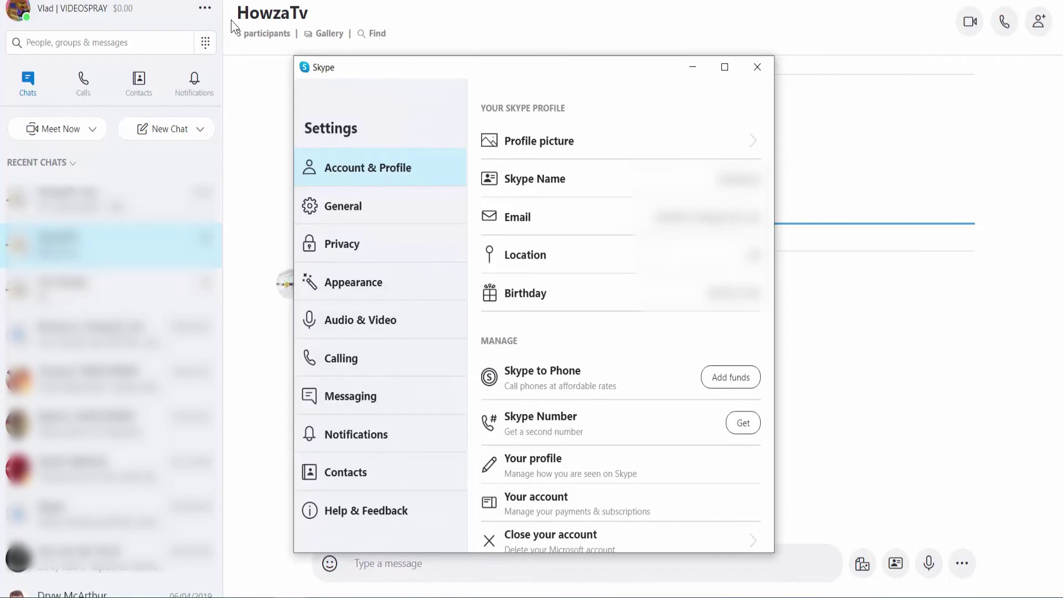
pyautogui.click(349, 322)
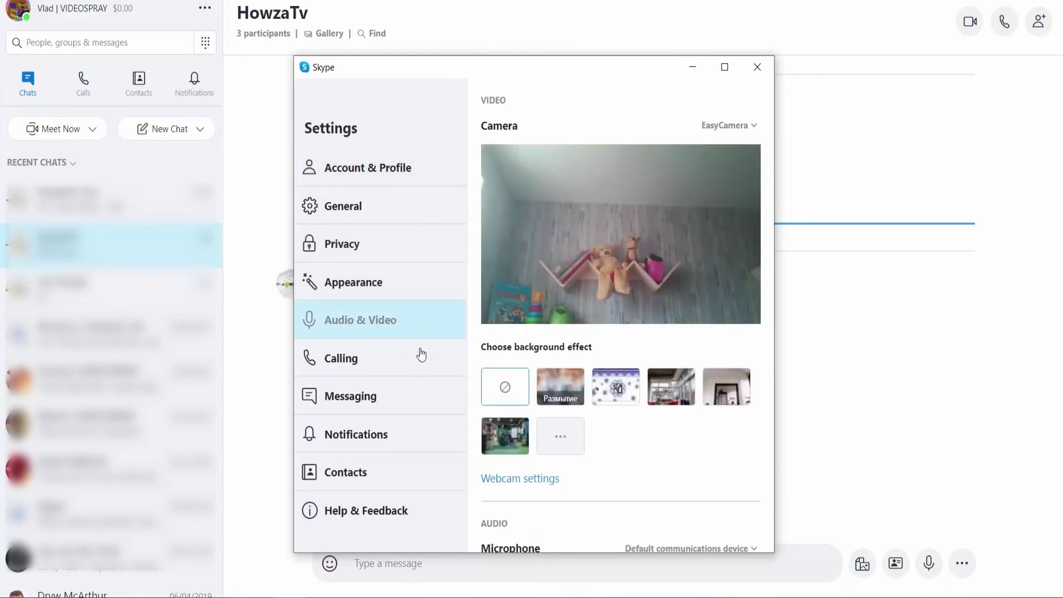
# Step: Toggle the camera preview between Blur and None twice, ending with no background effect
pyautogui.click(570, 387)
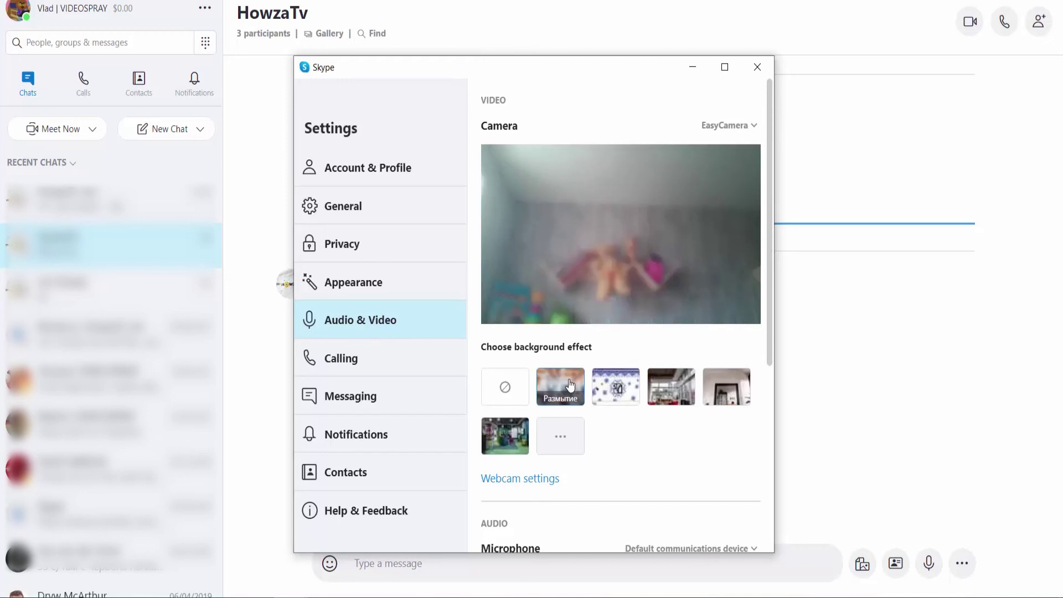
pyautogui.click(507, 387)
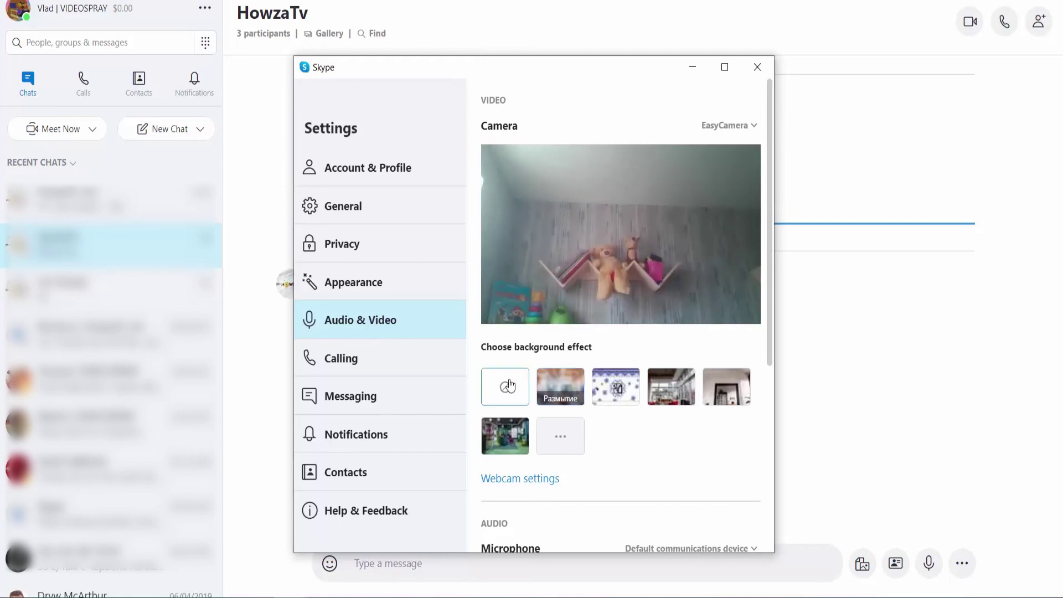
pyautogui.click(550, 388)
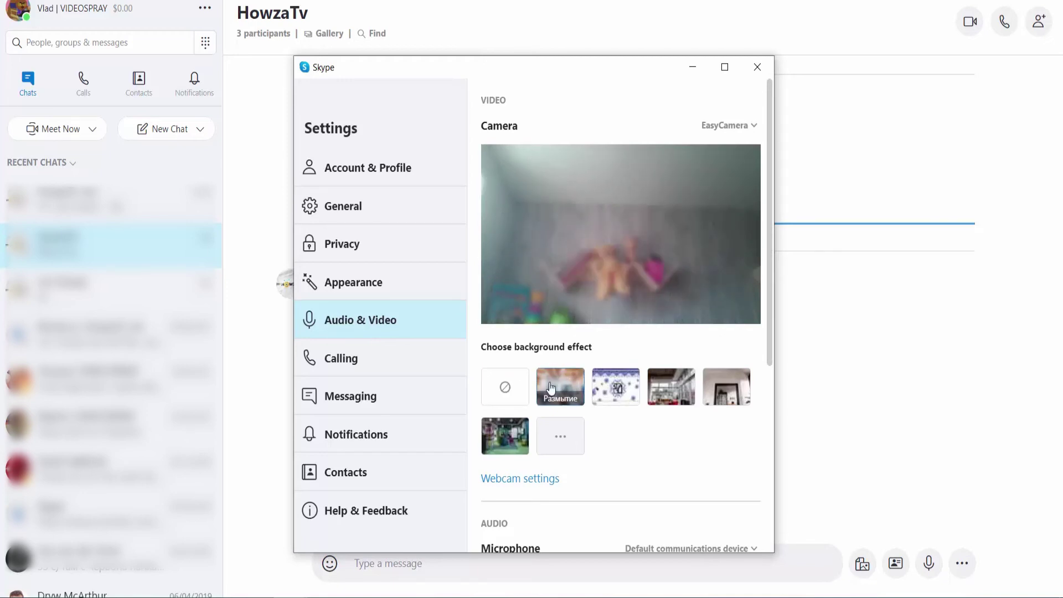
pyautogui.click(507, 387)
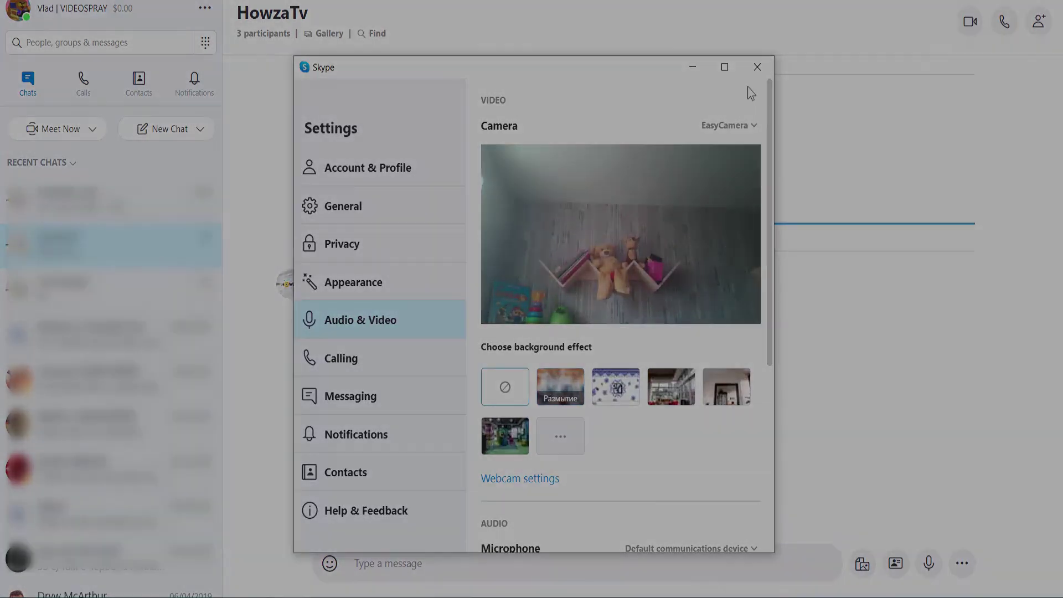